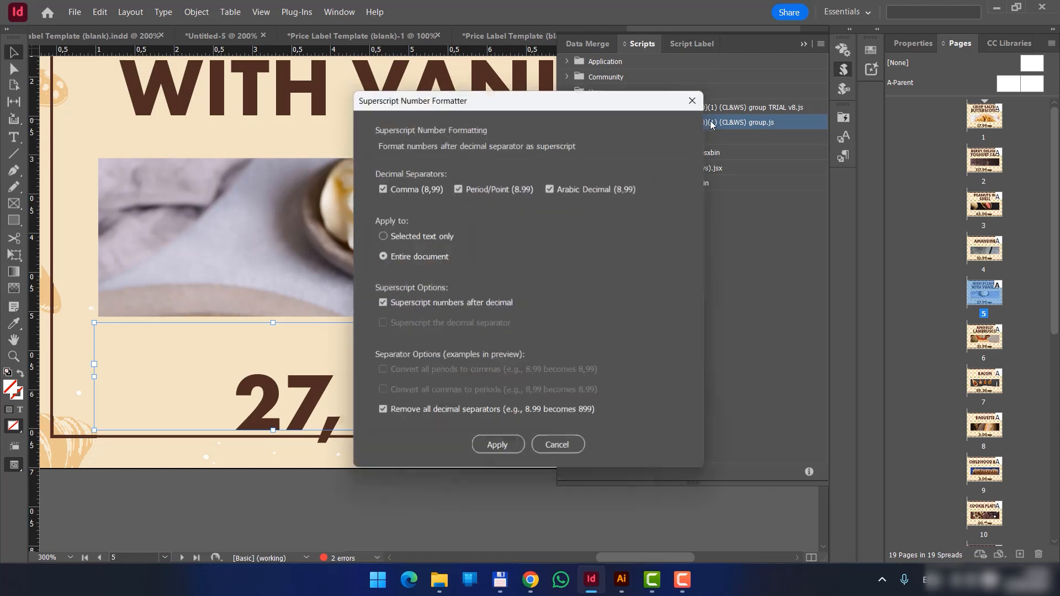
# Format only the selected 27,99 price with superscript decimals and all decimal separators removed.
pyautogui.moveTo(461, 104); pyautogui.dragTo(668, 105)
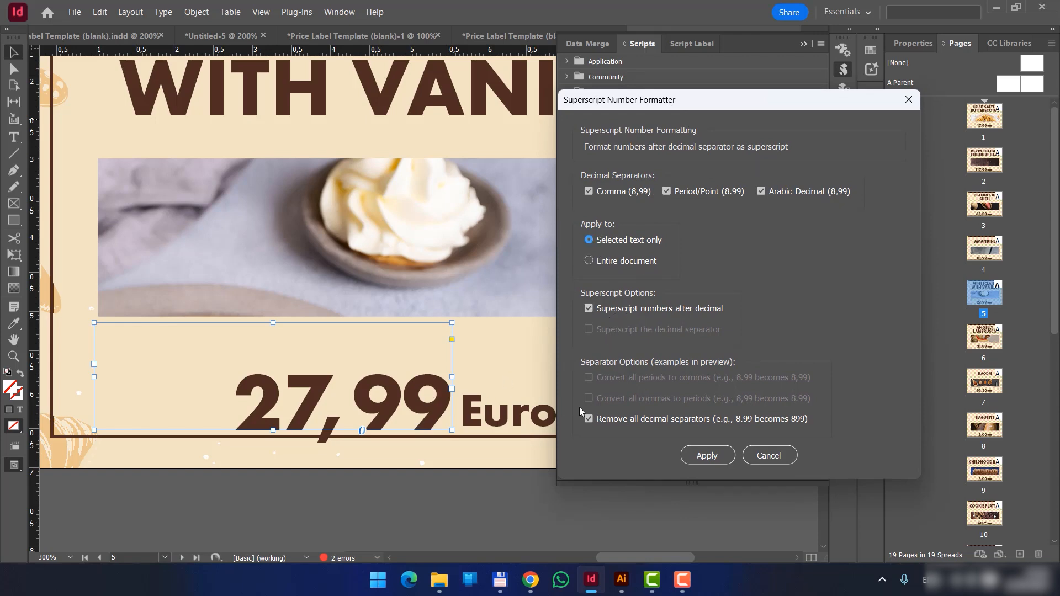
pyautogui.click(638, 419)
pyautogui.click(639, 421)
pyautogui.click(705, 455)
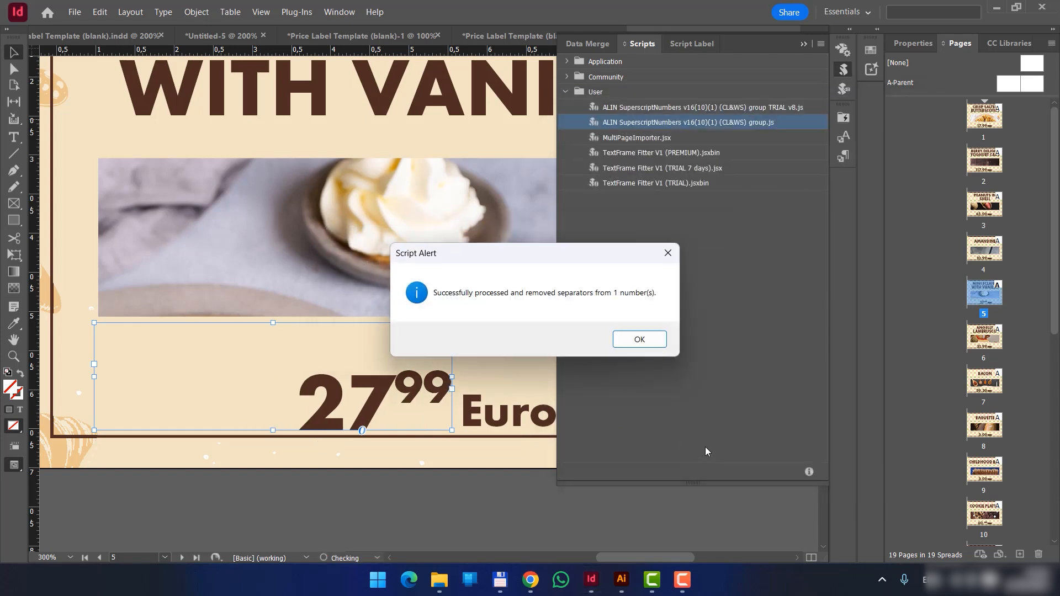
pyautogui.click(646, 339)
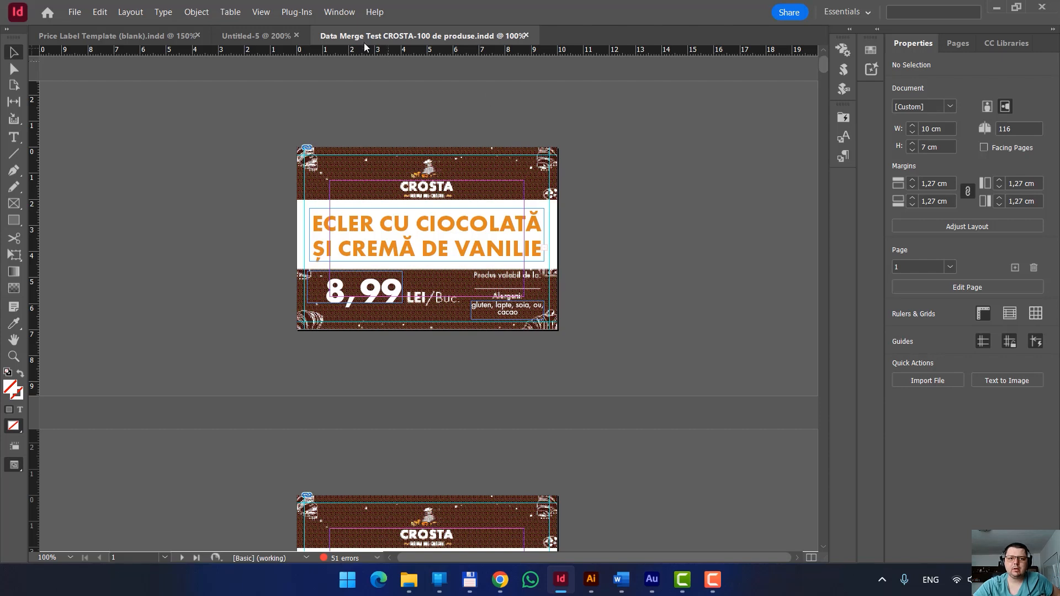
# Show the Scripts panel for the Data Merge Test CROSTA-100 de produse document.
pyautogui.click(338, 12)
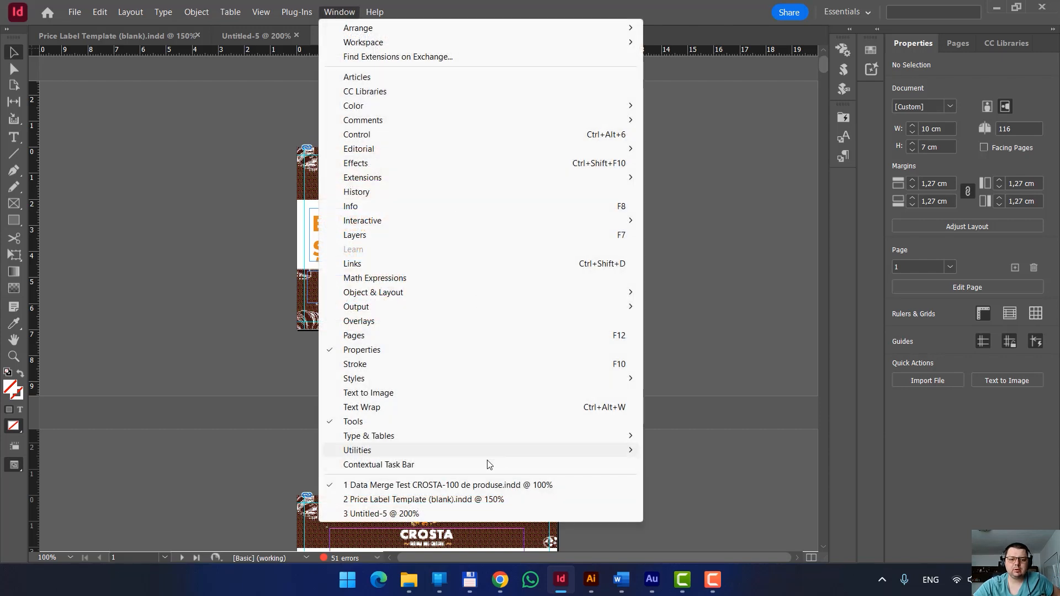
pyautogui.moveTo(507, 452)
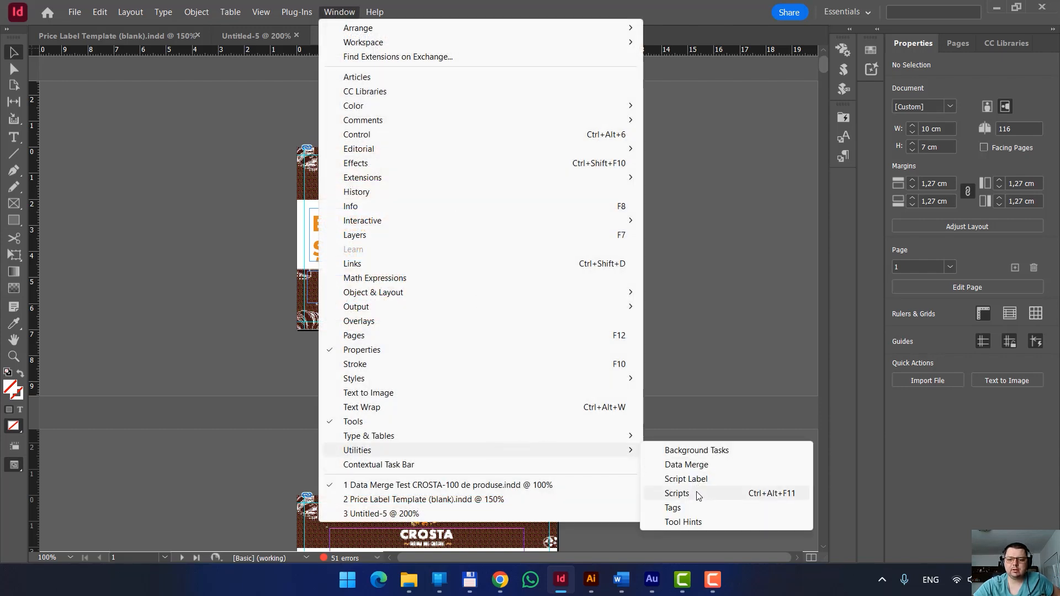
pyautogui.click(677, 493)
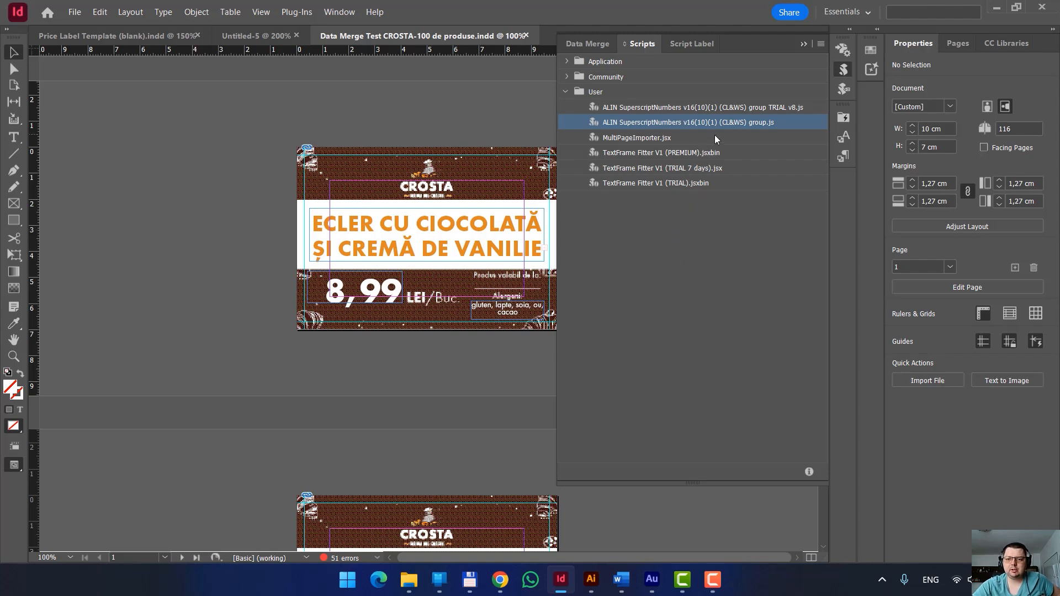
# Launch the full and TRIAL v8 SuperscriptNumbers scripts to review their options, and close them without applying anything.
pyautogui.doubleClick(720, 122)
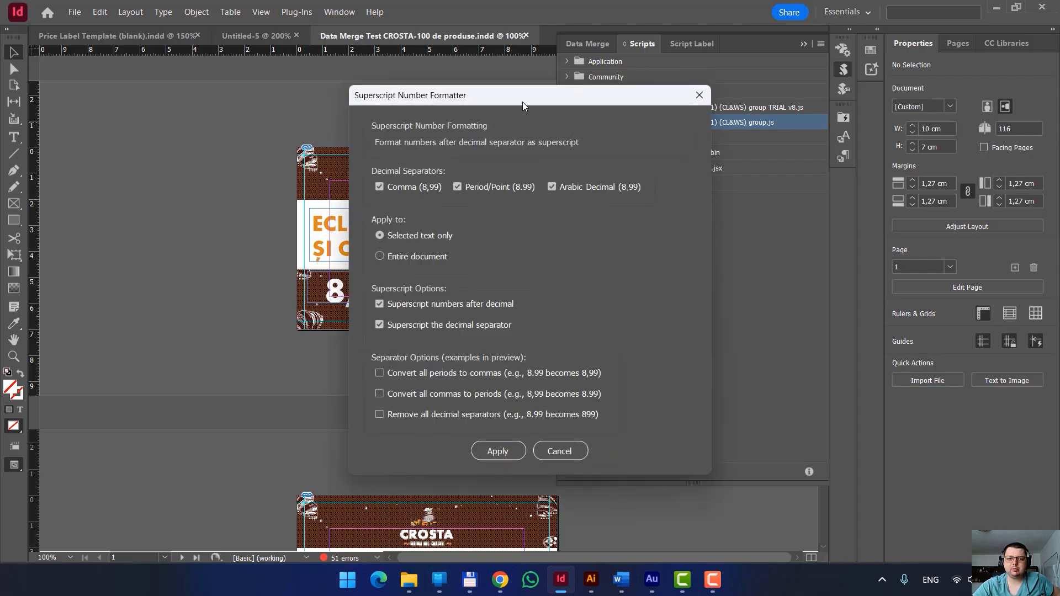
pyautogui.moveTo(523, 101); pyautogui.dragTo(704, 82)
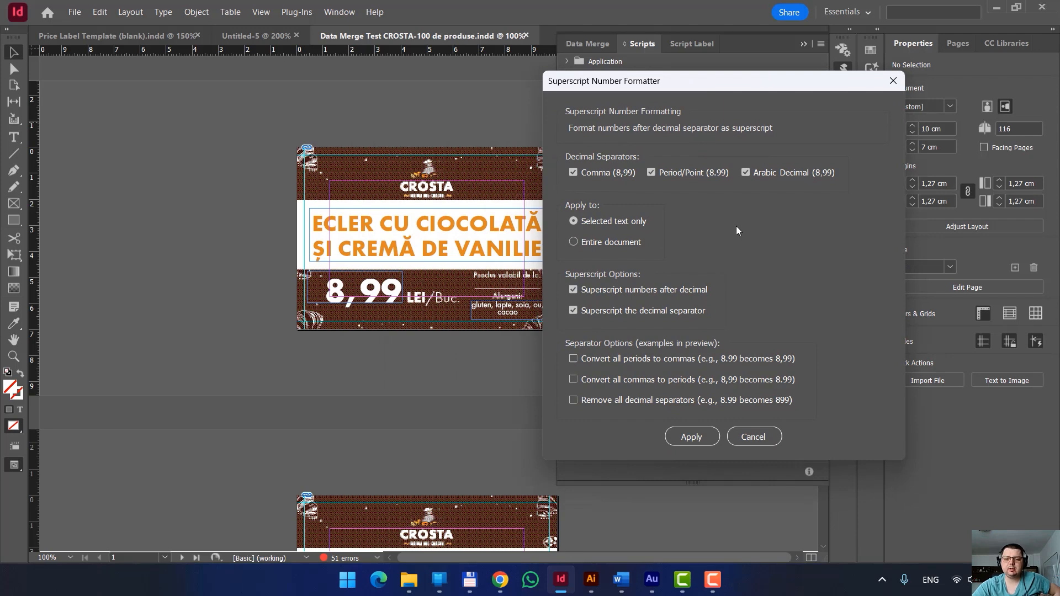
pyautogui.click(893, 81)
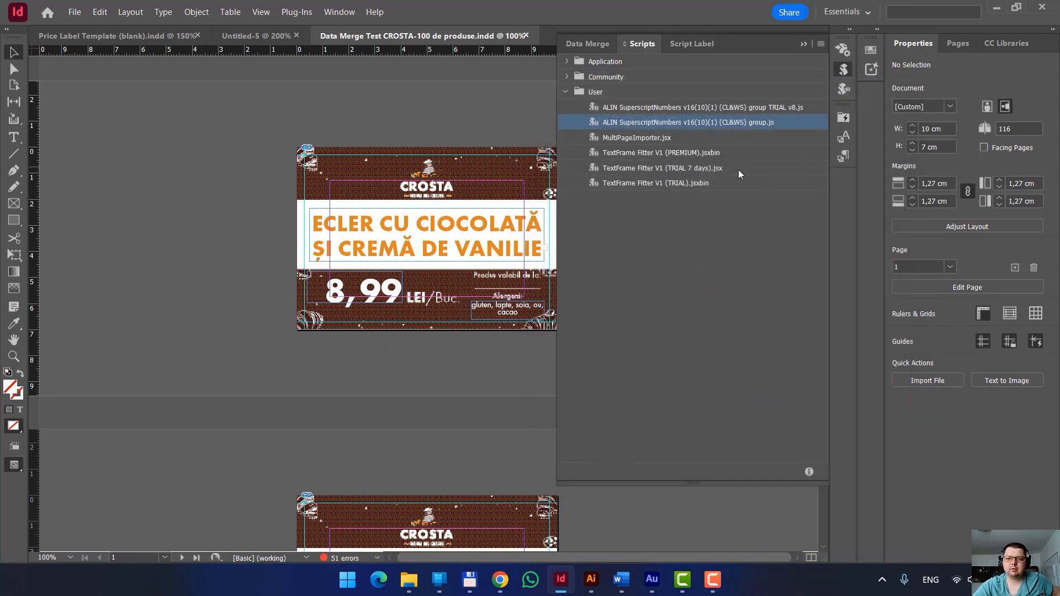
pyautogui.doubleClick(731, 107)
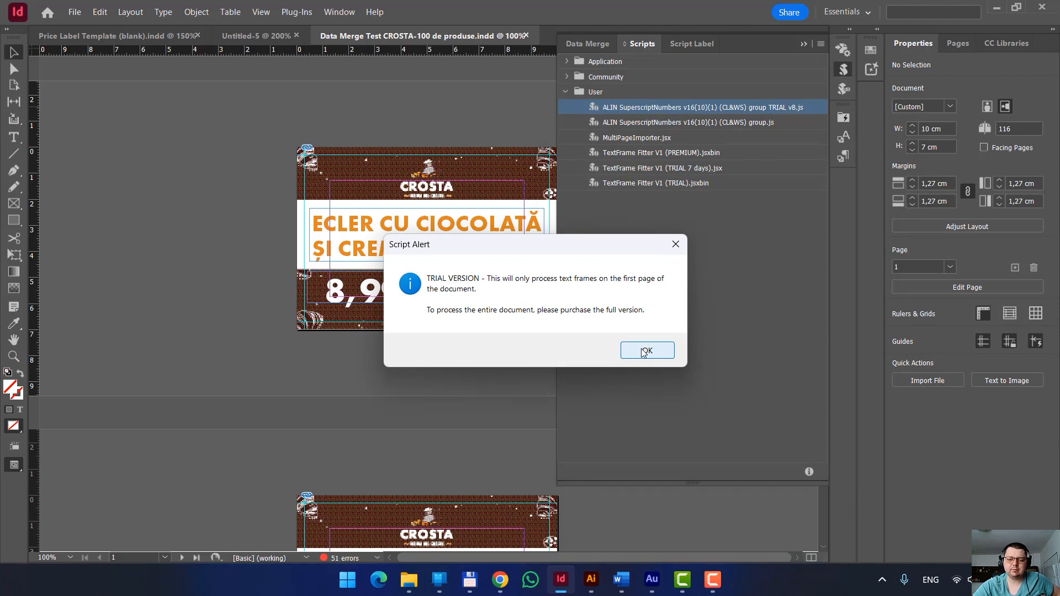
pyautogui.click(644, 353)
pyautogui.click(697, 47)
pyautogui.click(710, 123)
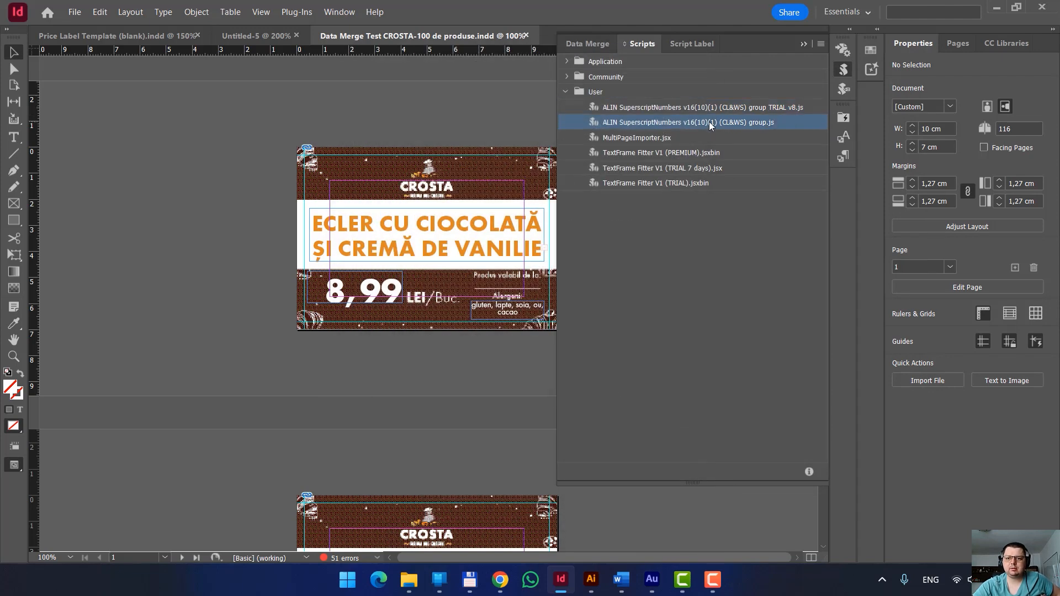
pyautogui.doubleClick(709, 122)
pyautogui.moveTo(549, 104); pyautogui.dragTo(729, 58)
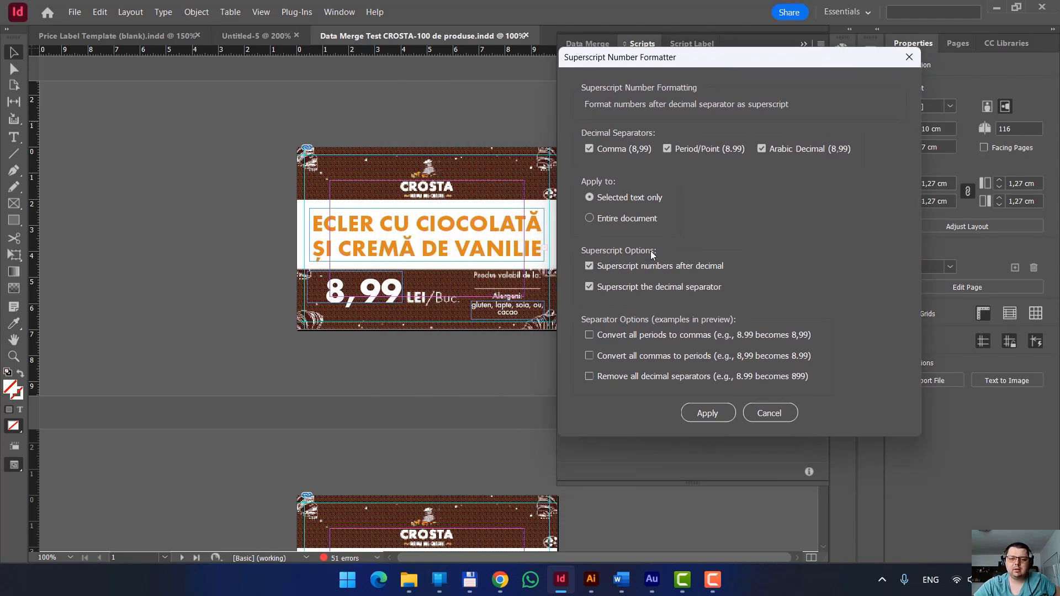
pyautogui.click(770, 414)
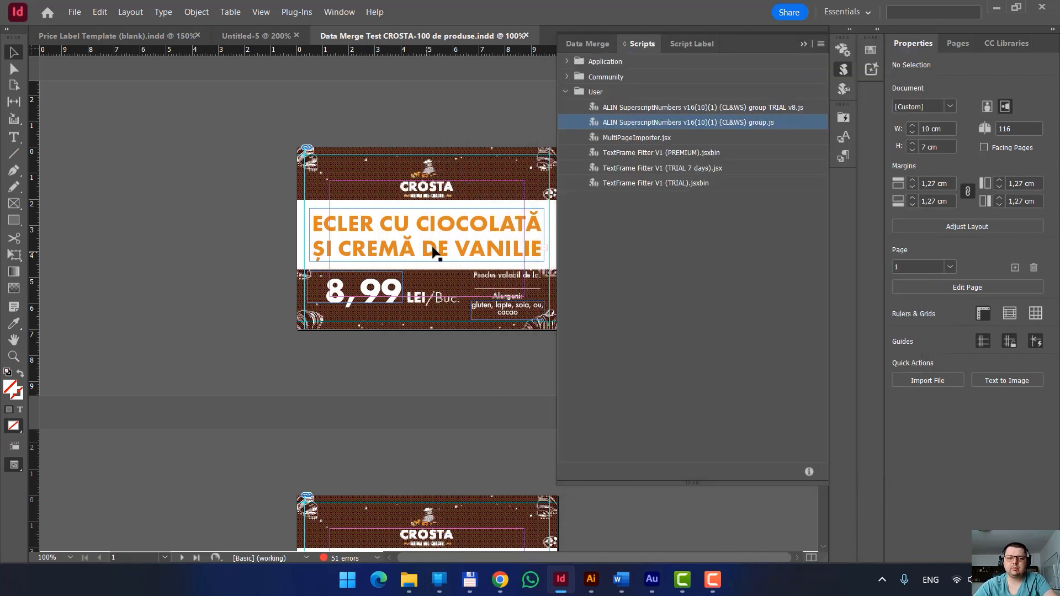
# Examine the 8,99 price on page 1 up close, selecting its comma and its decimals in turn.
pyautogui.scroll(-1, 436, 256)
pyautogui.scroll(-2, 443, 266)
pyautogui.scroll(3, 395, 137)
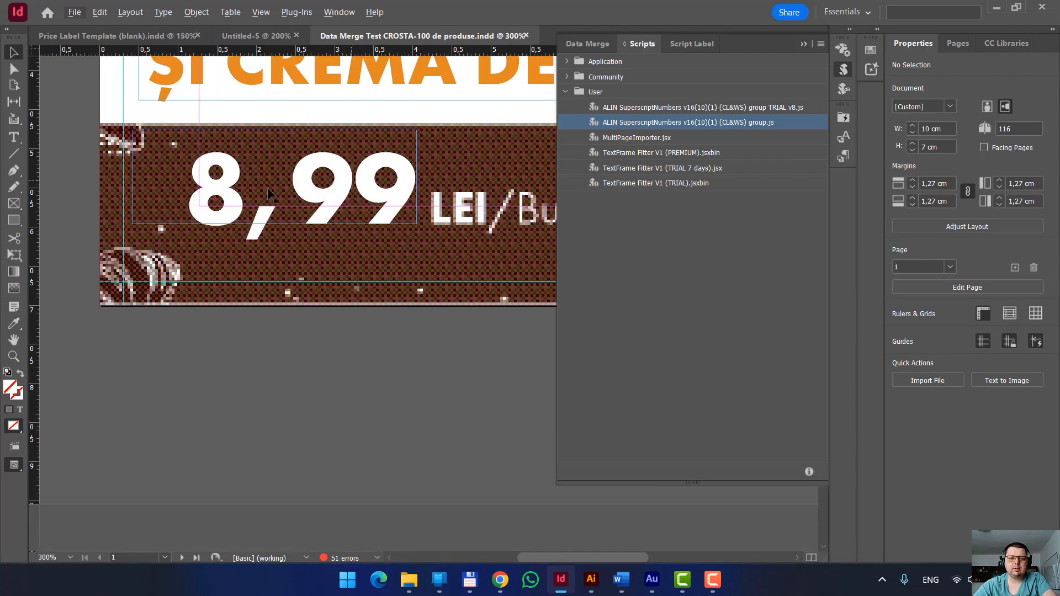
pyautogui.click(359, 203)
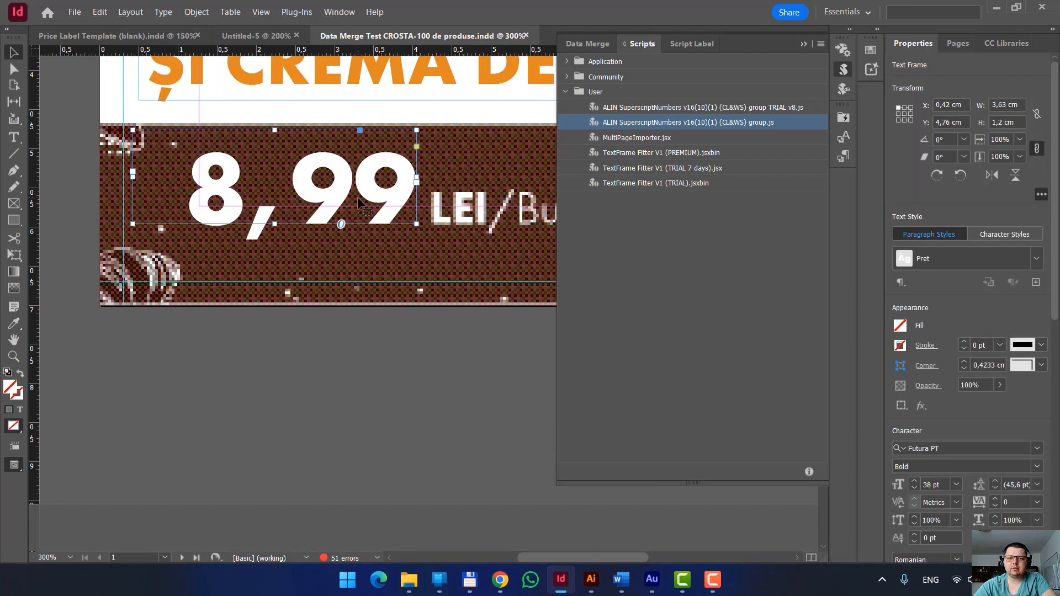
pyautogui.doubleClick(241, 187)
pyautogui.moveTo(188, 182); pyautogui.dragTo(286, 202)
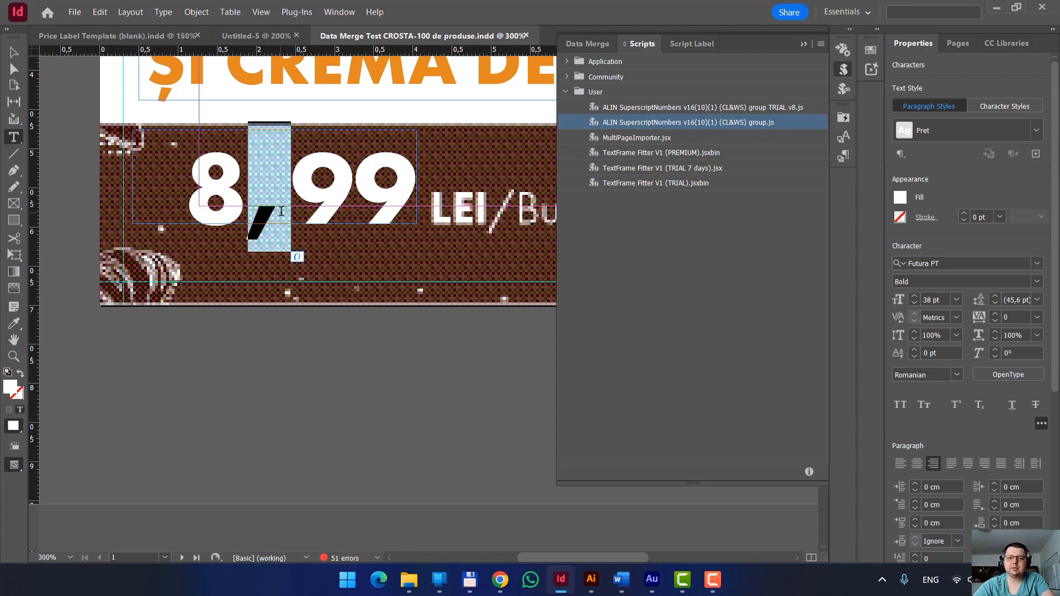
pyautogui.moveTo(291, 205); pyautogui.dragTo(400, 200)
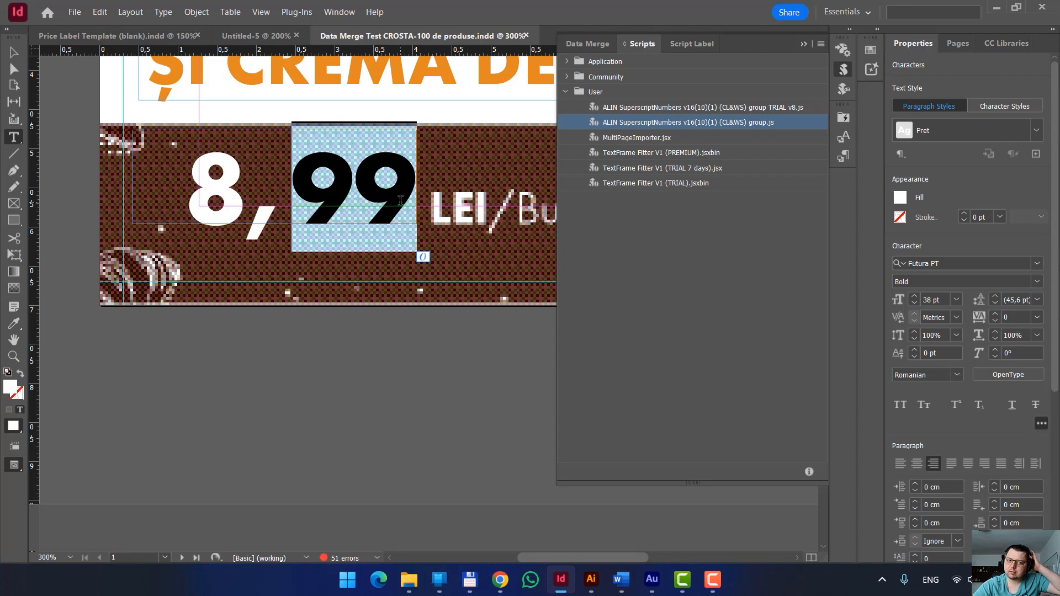
pyautogui.press('Escape')
pyautogui.scroll(-3, 402, 276)
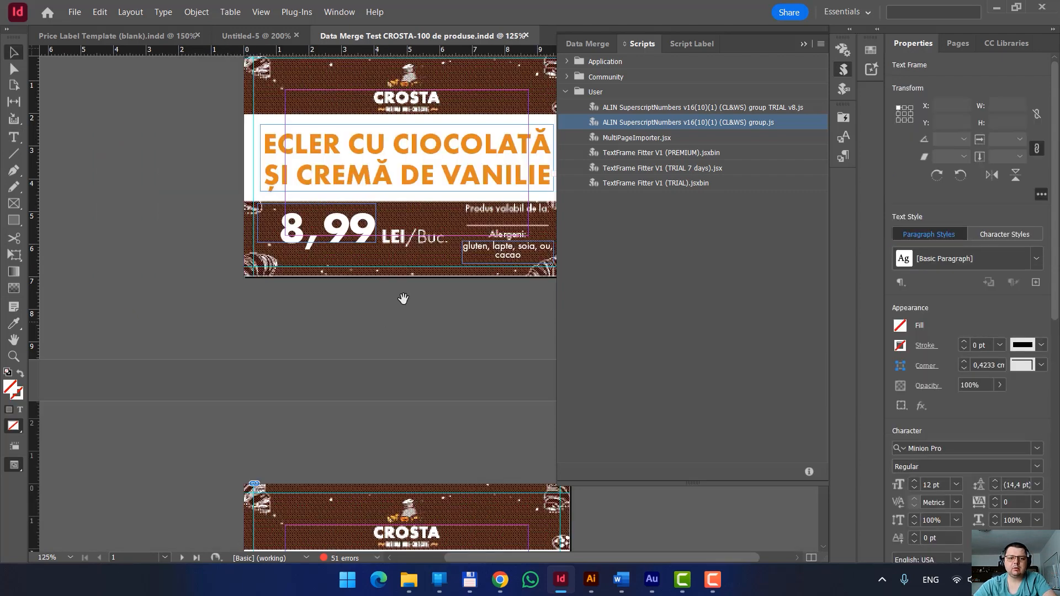
pyautogui.click(403, 300)
# Apply superscript manually to the decimals 99 of the 8,99 price on page 1, and deselect the frame.
pyautogui.scroll(4, 332, 242)
pyautogui.doubleClick(326, 239)
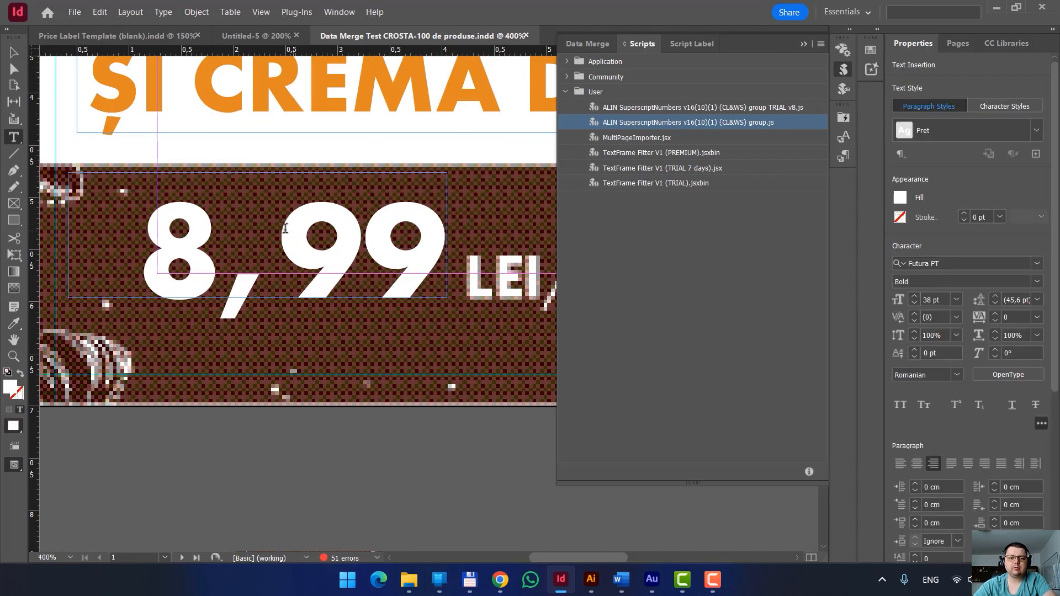
pyautogui.moveTo(275, 229); pyautogui.dragTo(442, 245)
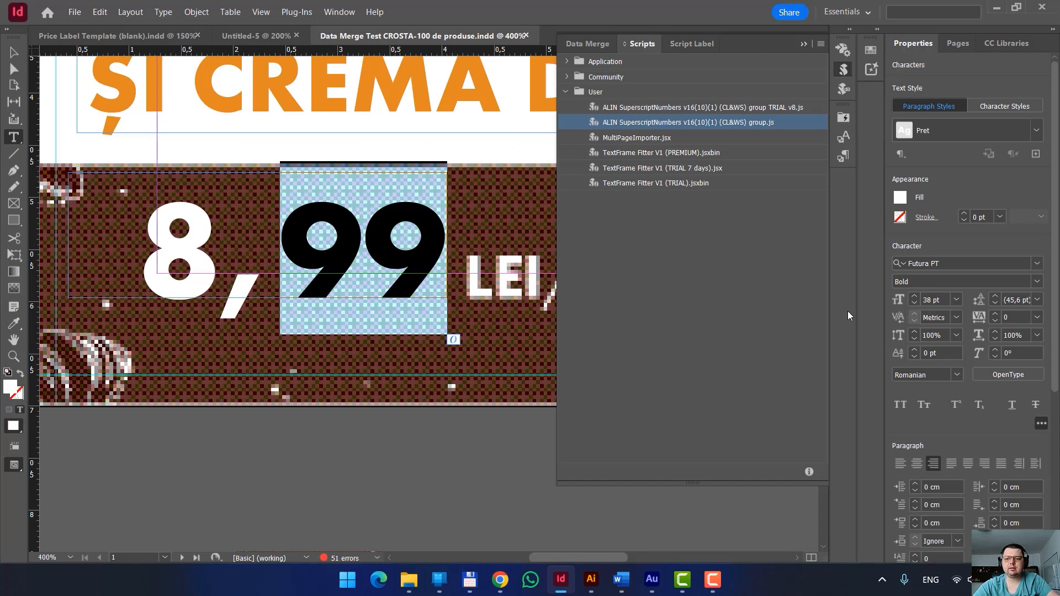
pyautogui.click(956, 408)
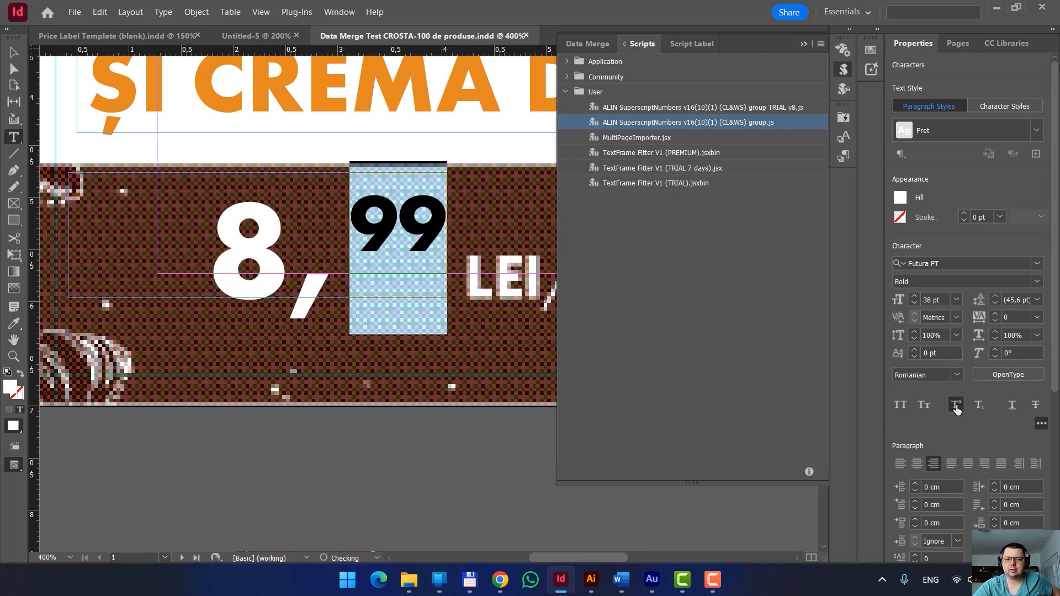
pyautogui.click(15, 53)
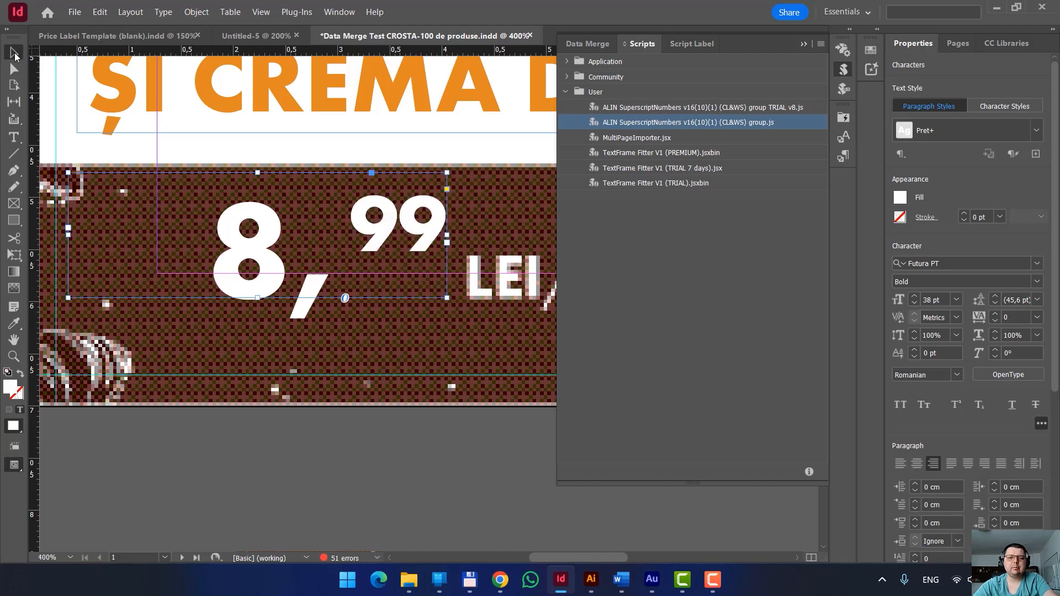
pyautogui.click(330, 411)
# Run the full SuperscriptNumbers script on the selected 9,99 price frame on page 3 only, superscripting both the decimals and the separator.
pyautogui.scroll(-2, 328, 409)
pyautogui.scroll(-4, 407, 402)
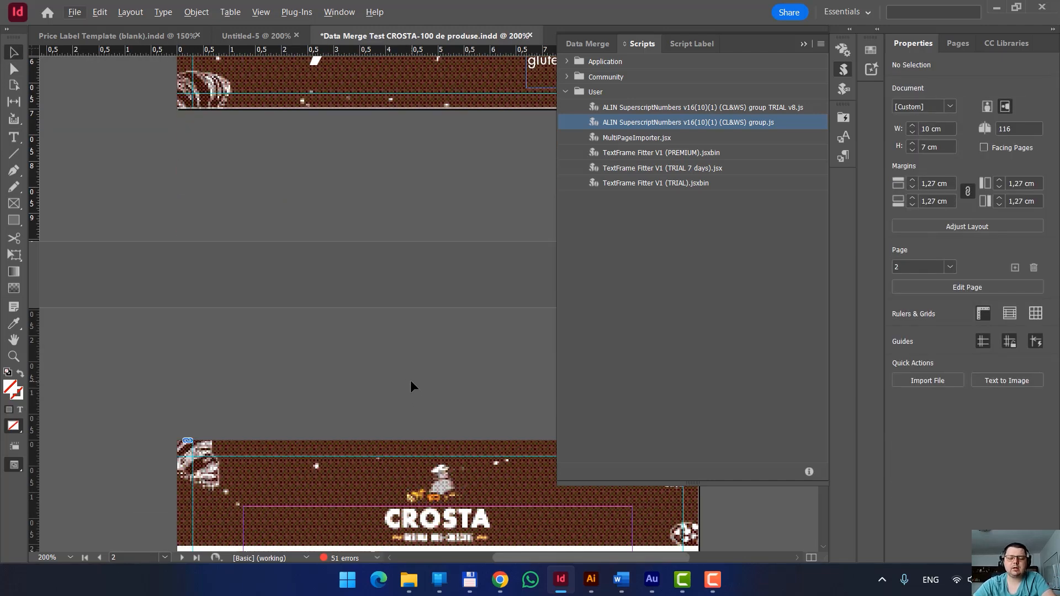
pyautogui.scroll(-5, 406, 376)
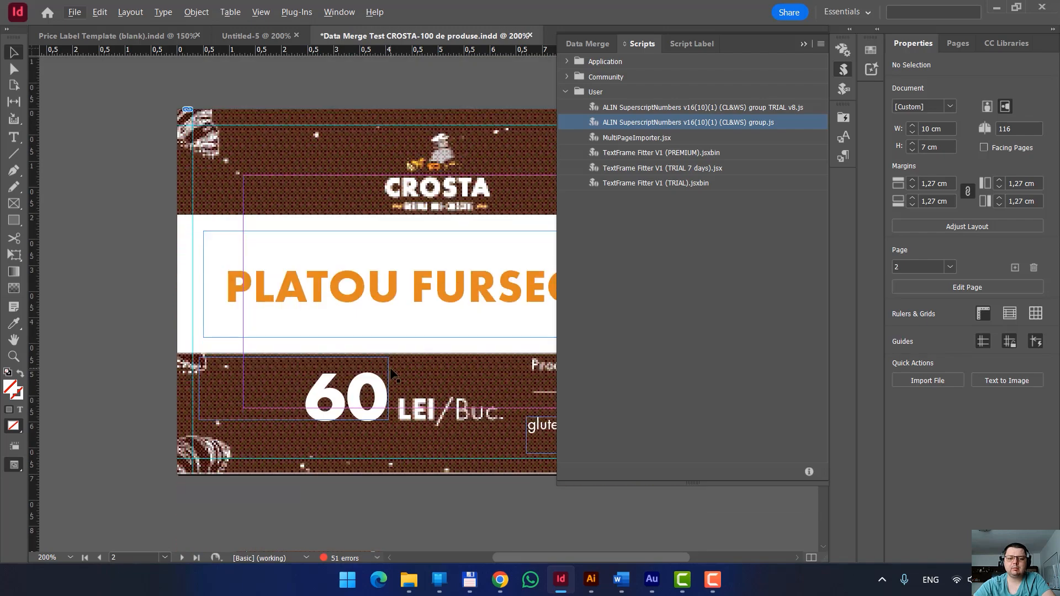
pyautogui.scroll(-7, 390, 366)
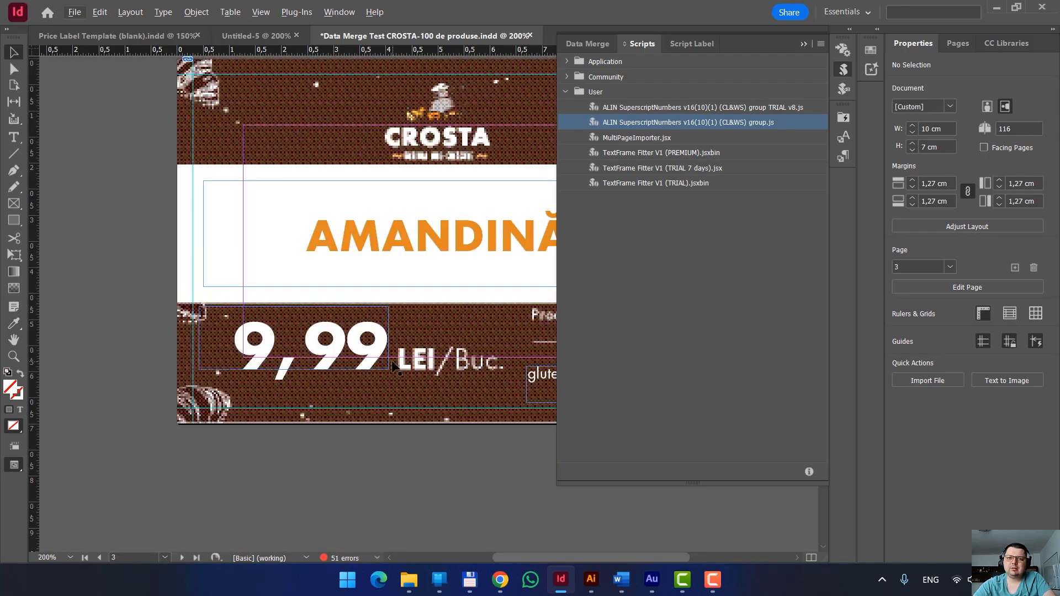
pyautogui.scroll(-1, 380, 393)
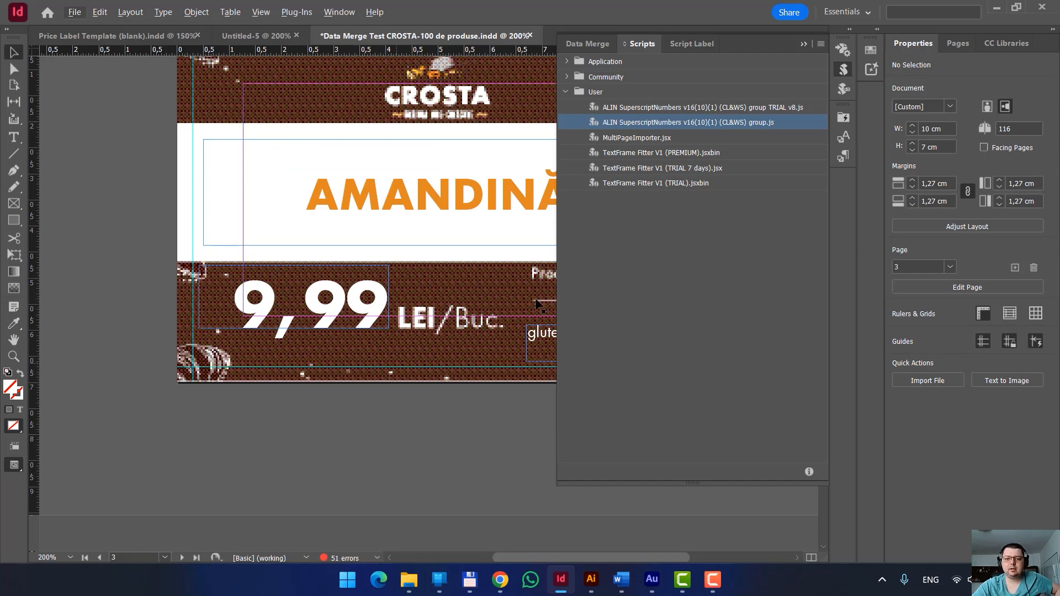
pyautogui.click(358, 286)
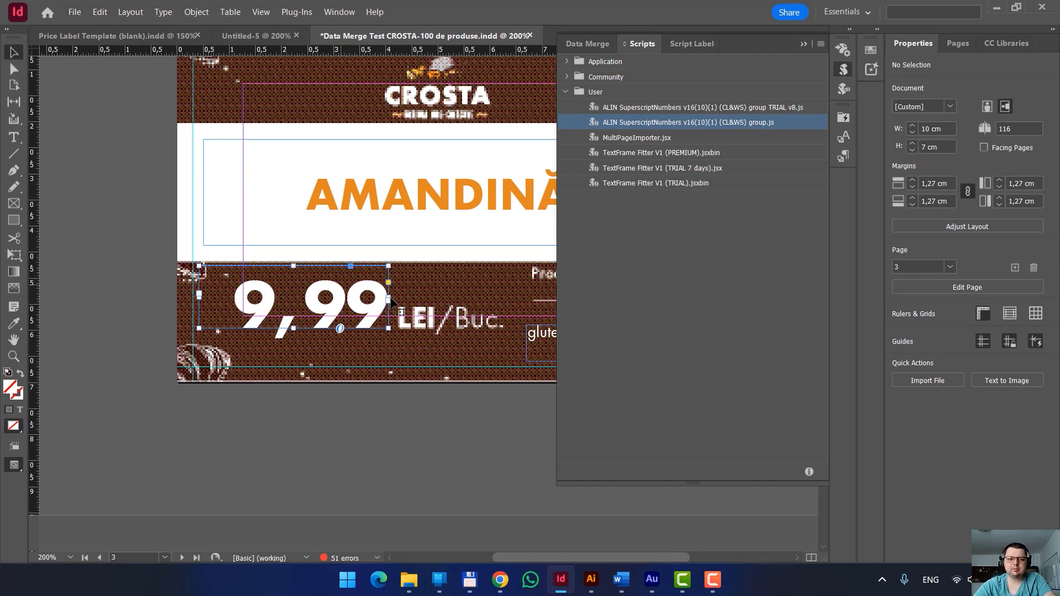
pyautogui.doubleClick(743, 122)
pyautogui.moveTo(515, 101); pyautogui.dragTo(611, 61)
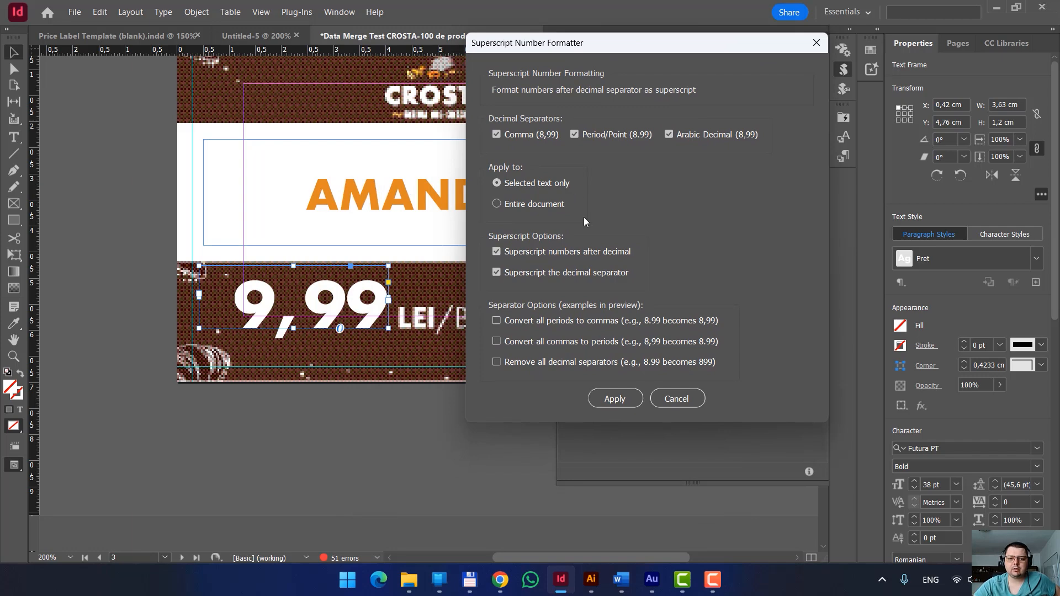
pyautogui.click(546, 204)
pyautogui.click(539, 182)
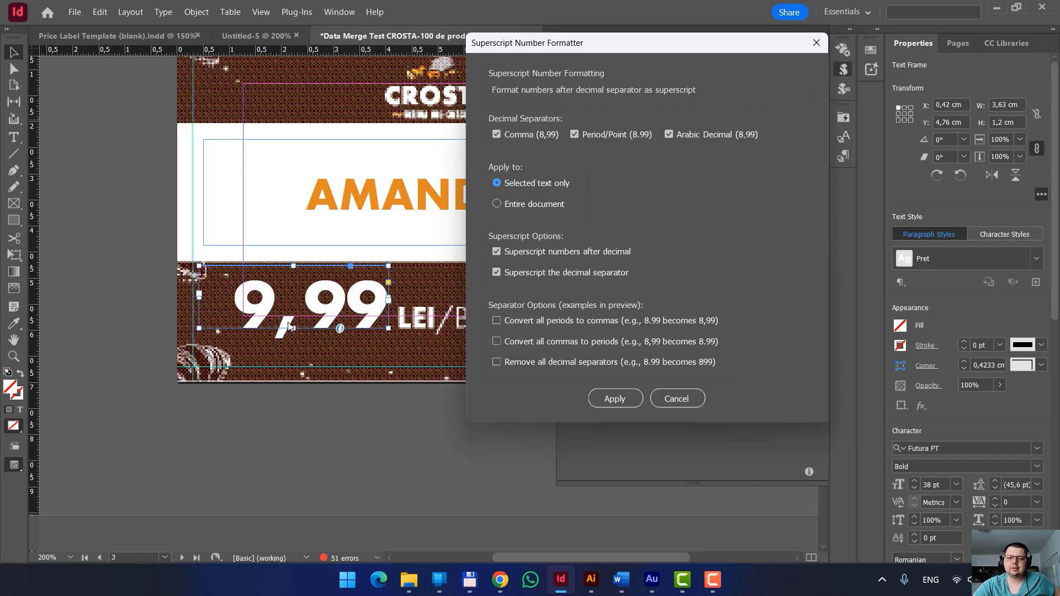
pyautogui.click(614, 399)
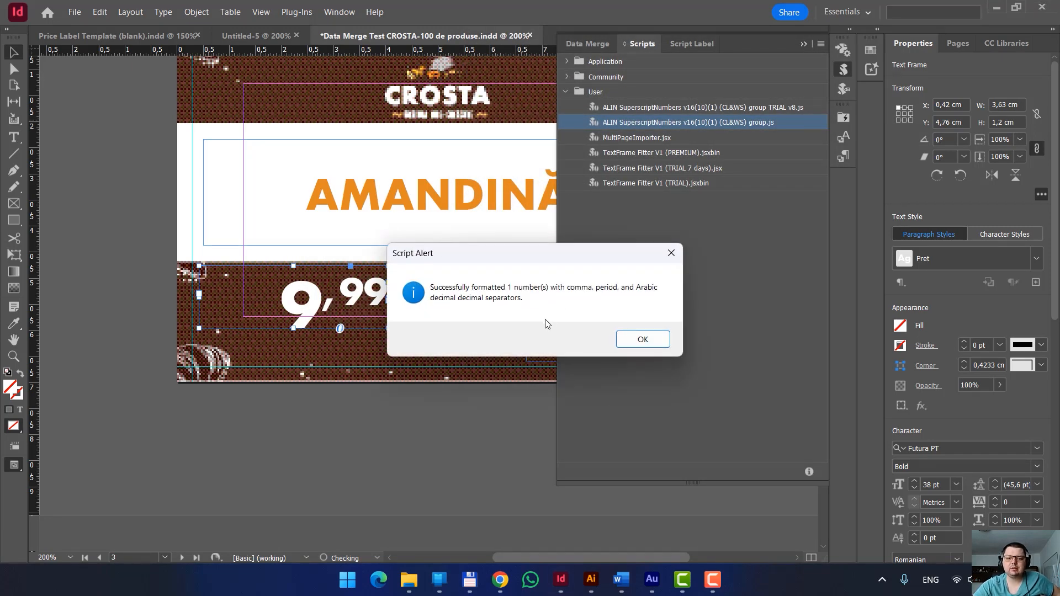
pyautogui.click(623, 337)
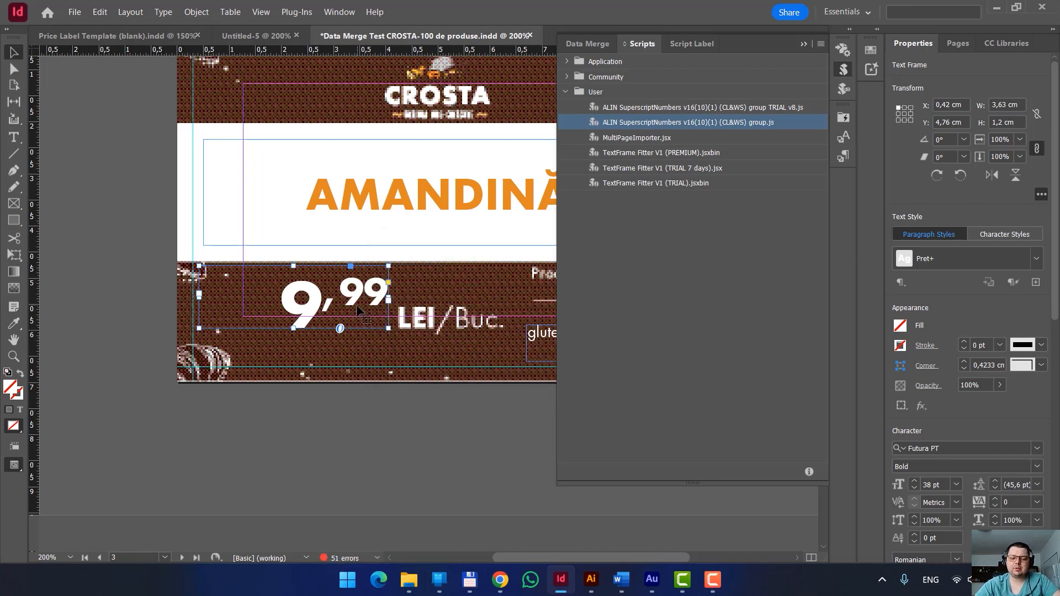
# Run the full SuperscriptNumbers script on the entire document, superscripting the decimals and the separator for comma, period and Arabic decimal prices.
pyautogui.scroll(-8, 357, 304)
pyautogui.scroll(-3, 374, 306)
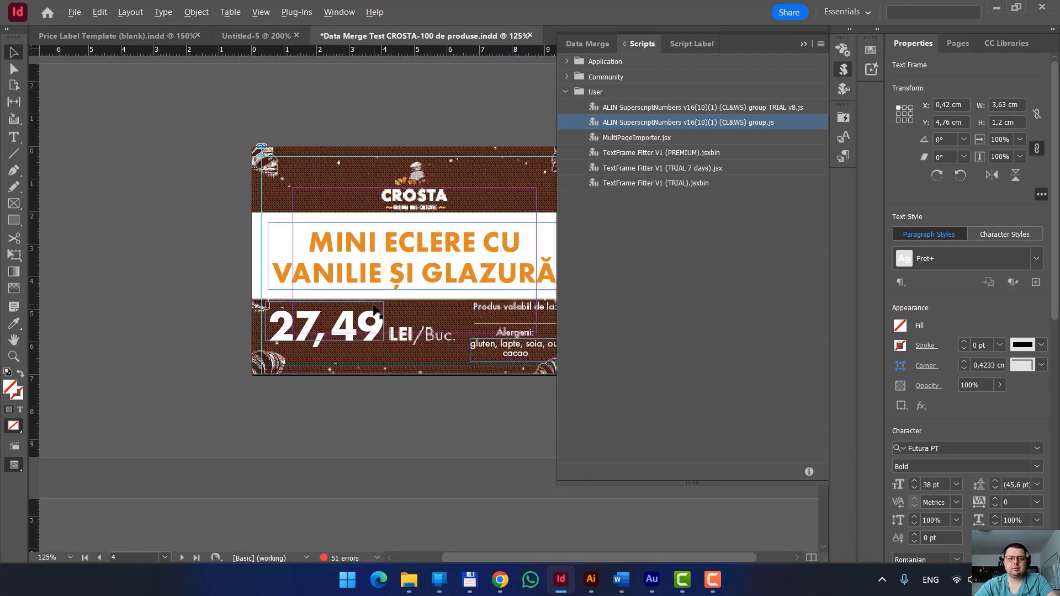
pyautogui.moveTo(454, 327); pyautogui.dragTo(381, 259)
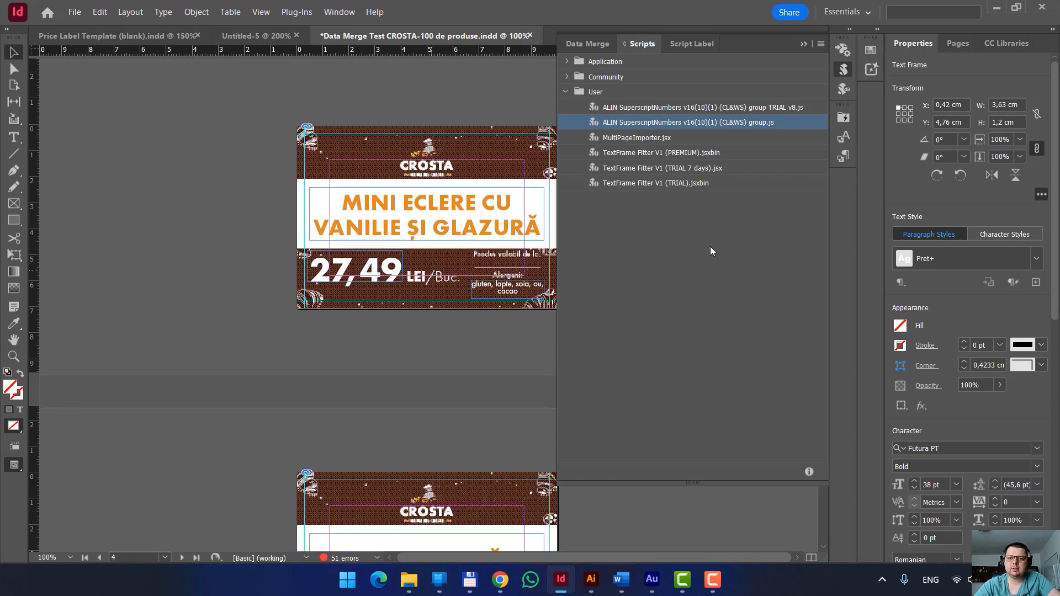
pyautogui.doubleClick(723, 122)
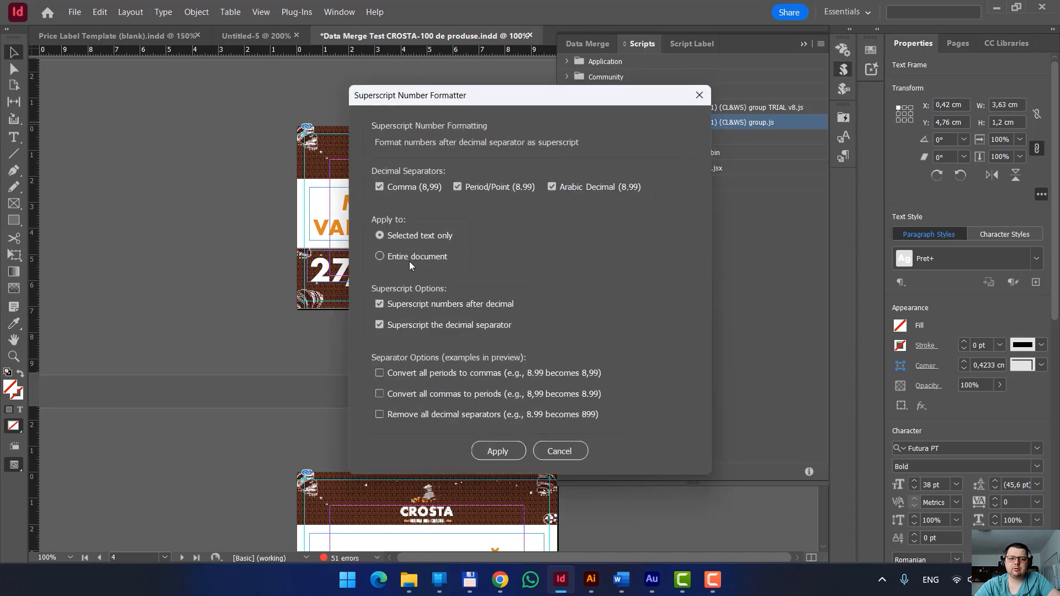
pyautogui.moveTo(514, 96); pyautogui.dragTo(629, 44)
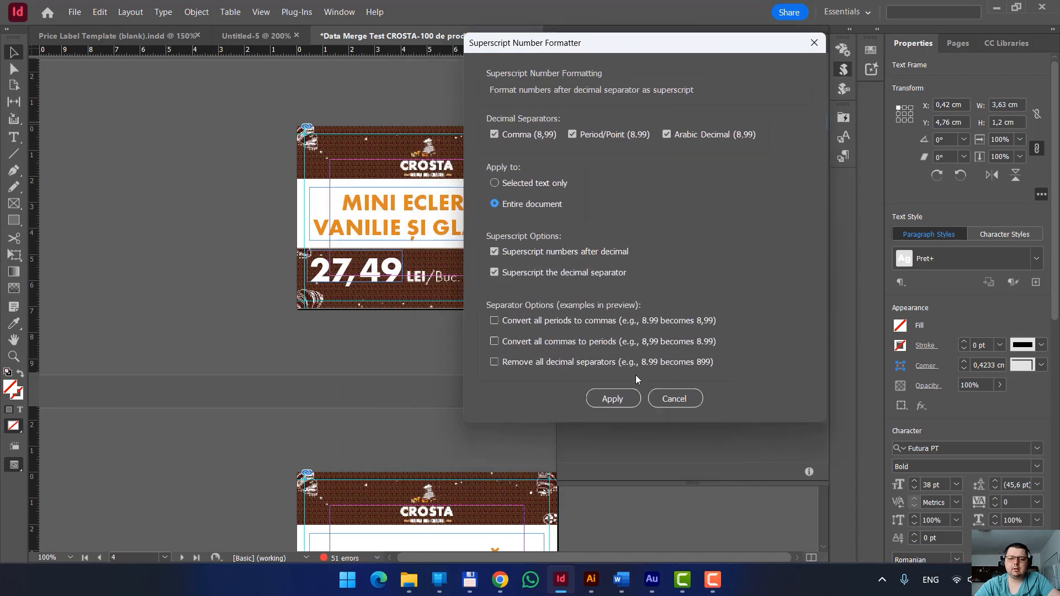
pyautogui.click(610, 398)
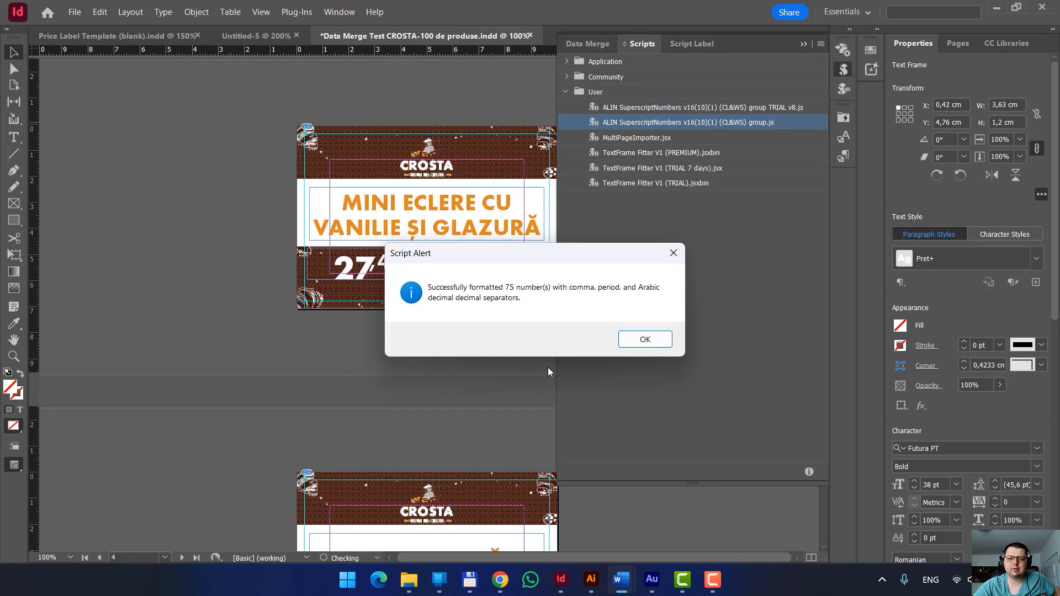
pyautogui.click(644, 340)
# Examine the price labels on the pages after page 4 to check the superscript formatting of their decimals and separators.
pyautogui.scroll(-15, 425, 386)
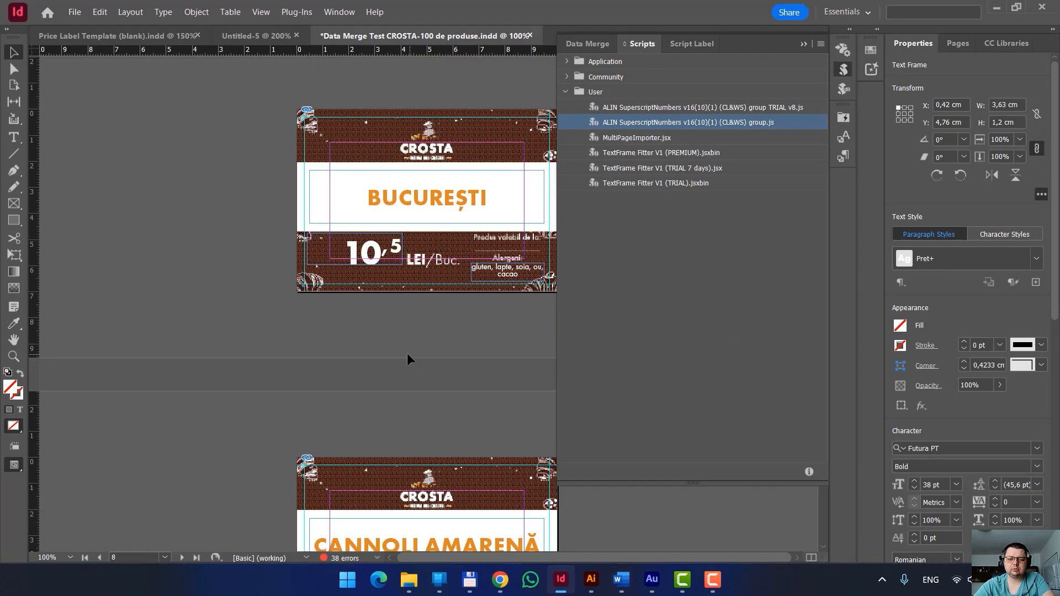
pyautogui.scroll(-5, 407, 367)
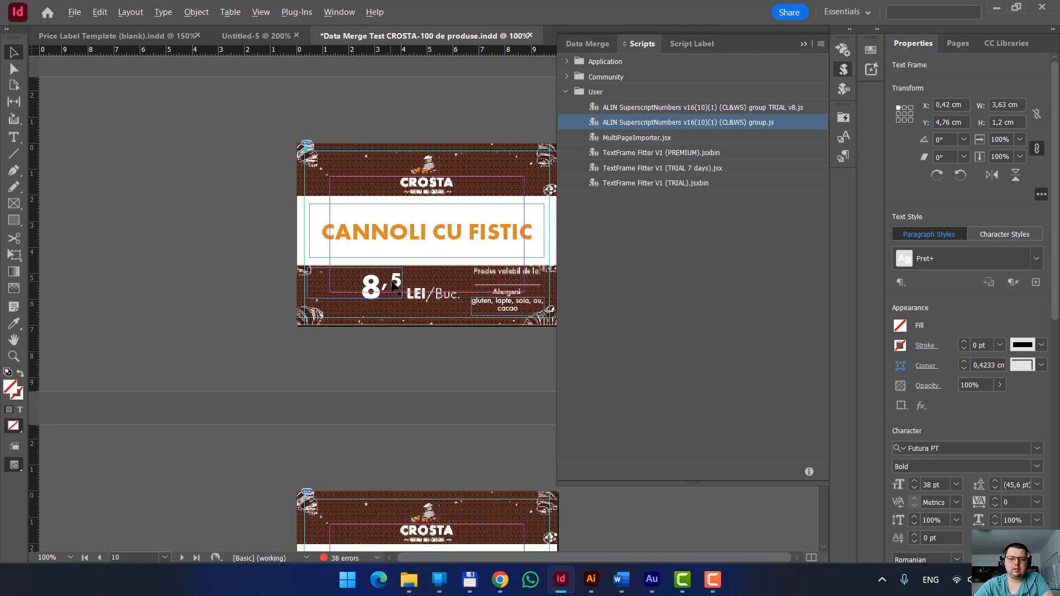
pyautogui.scroll(3, 339, 282)
pyautogui.scroll(-4, 338, 283)
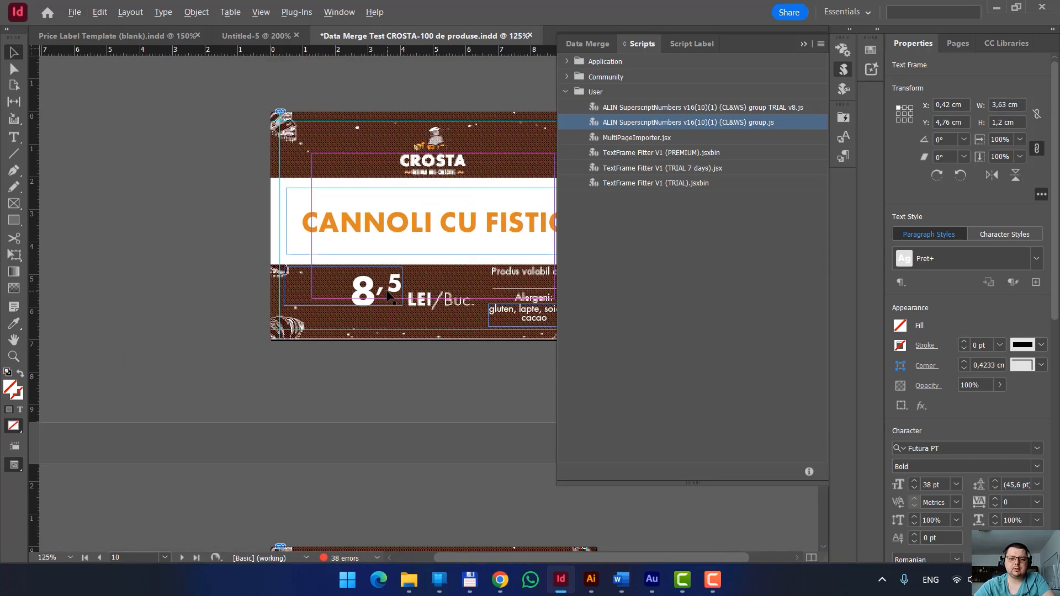
pyautogui.scroll(-5, 446, 342)
pyautogui.scroll(-7, 445, 343)
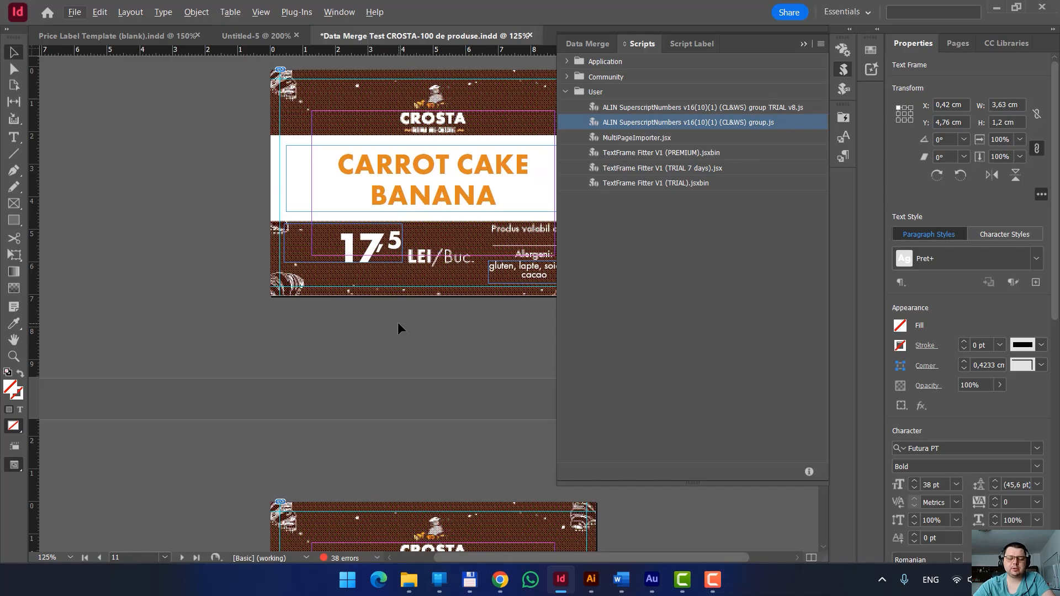
pyautogui.scroll(-1, 398, 326)
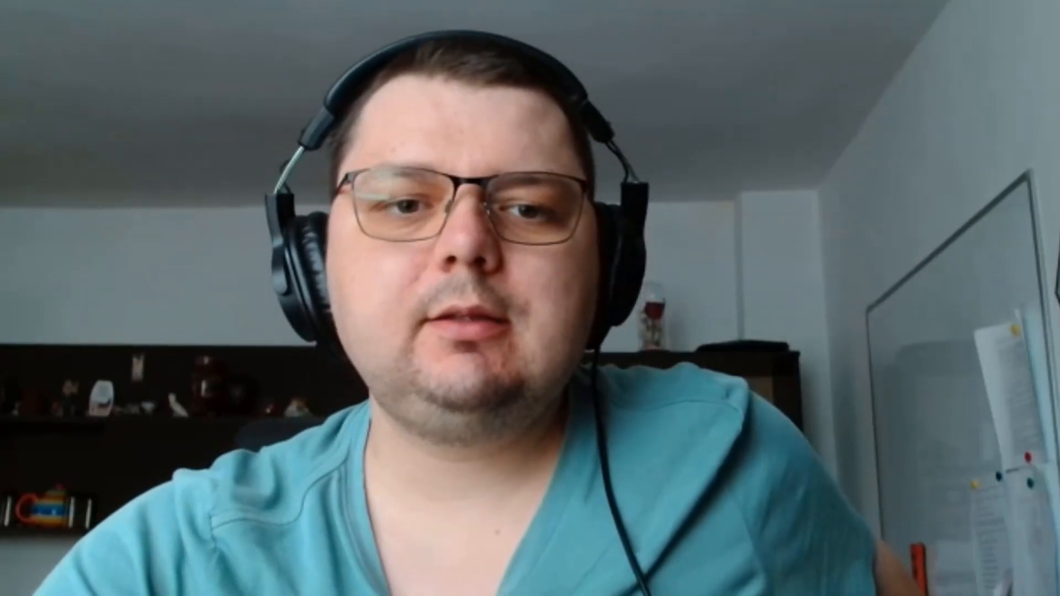